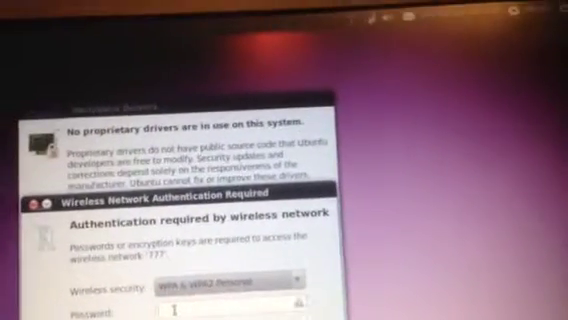
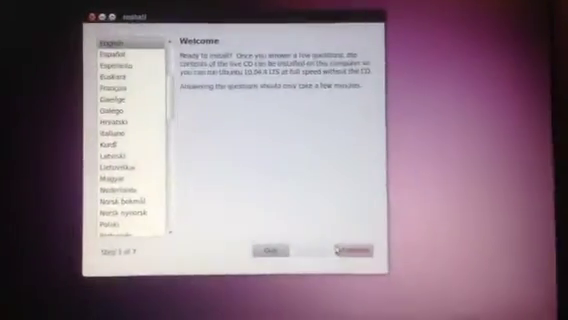
Keep English as the installation language and advance past the installer's Welcome step.
left_click(362, 251)
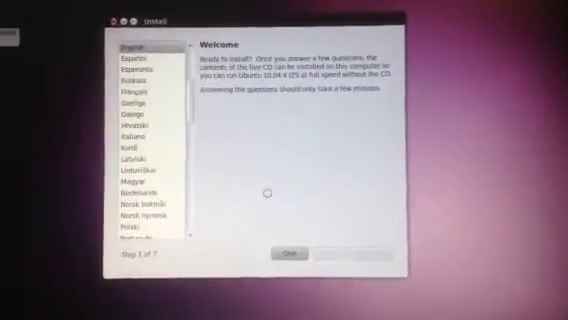